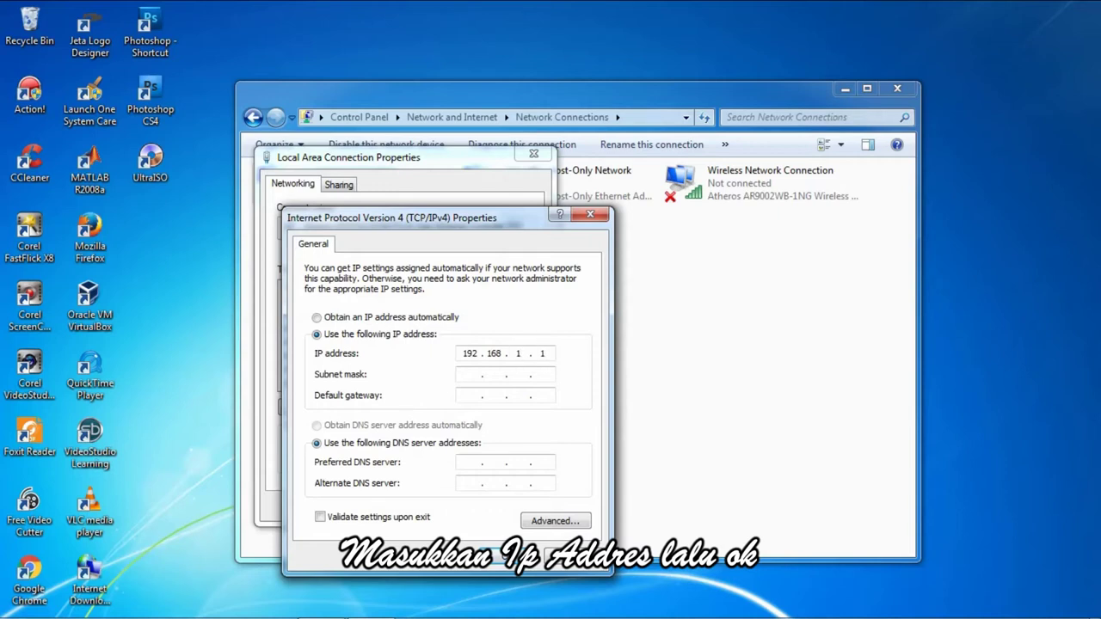
# Complete the Local Area Connection's static IPv4 settings with a default gateway beginning 192.168, accept them, and close Network Connections.
pyautogui.press('Tab')
pyautogui.press('Tab')
pyautogui.write('192 . 168')
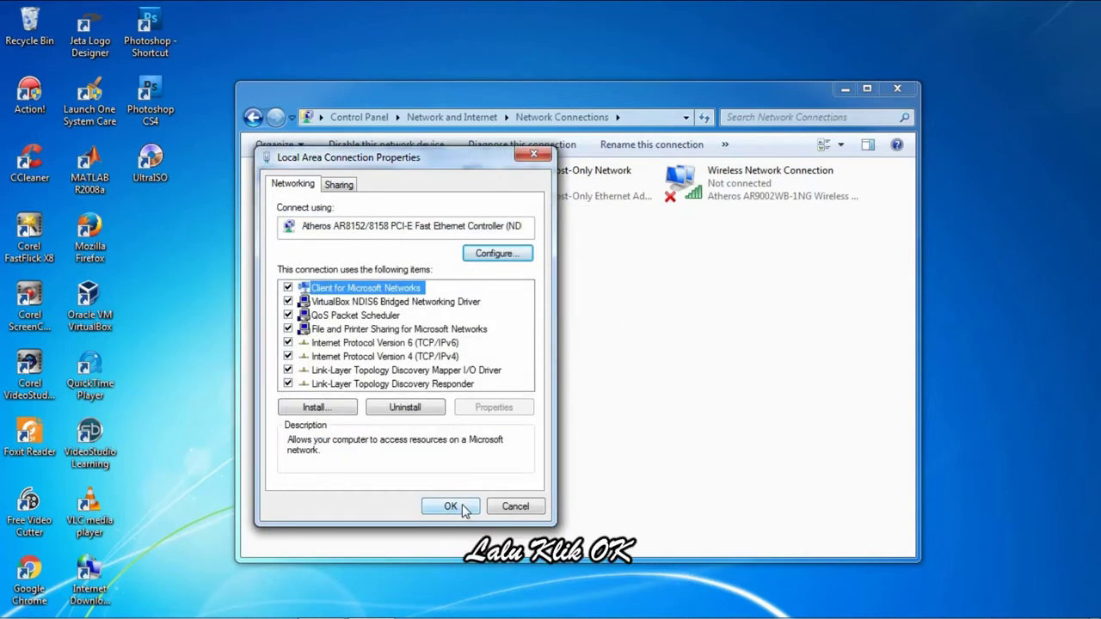
pyautogui.click(451, 506)
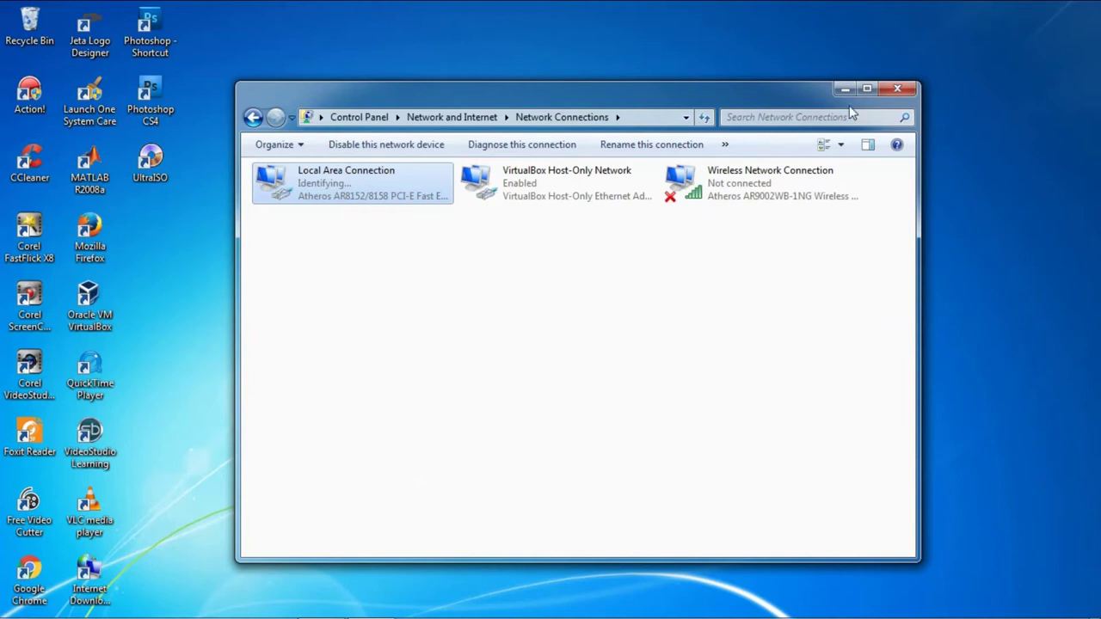
pyautogui.click(900, 91)
# Open the Computer window from the desktop to show the hard disk drives.
pyautogui.rightClick(582, 197)
pyautogui.click(612, 250)
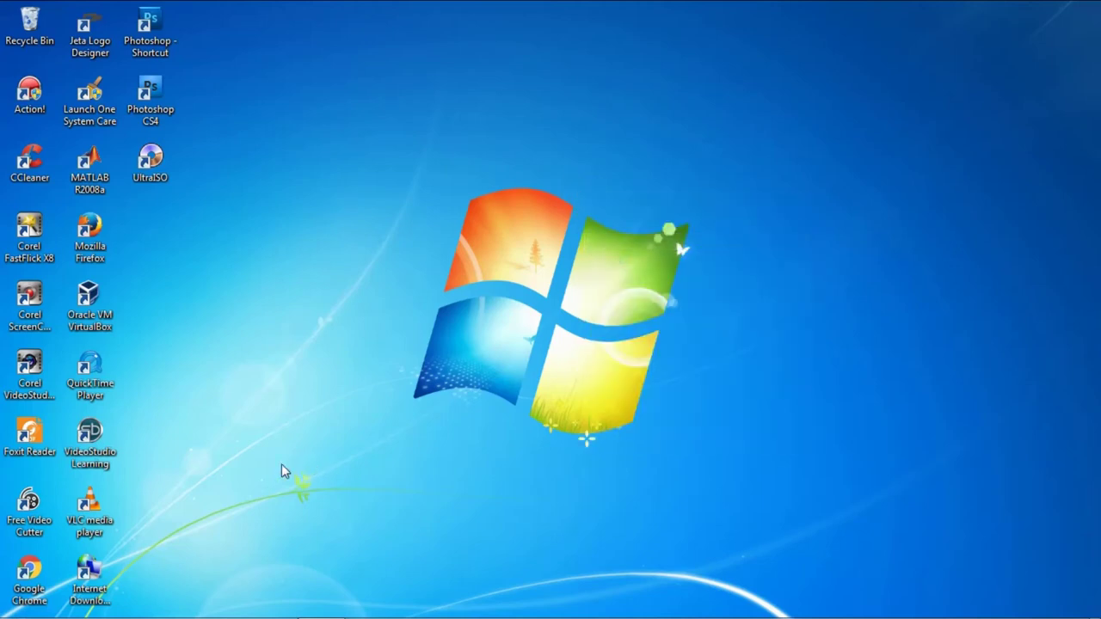
pyautogui.click(21, 602)
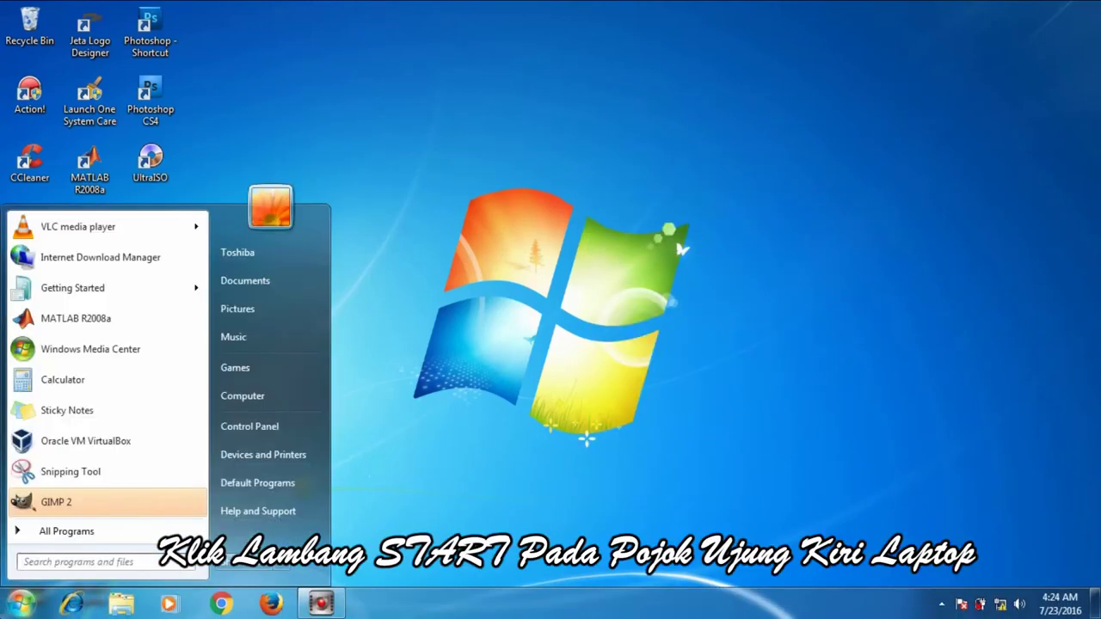
pyautogui.click(242, 396)
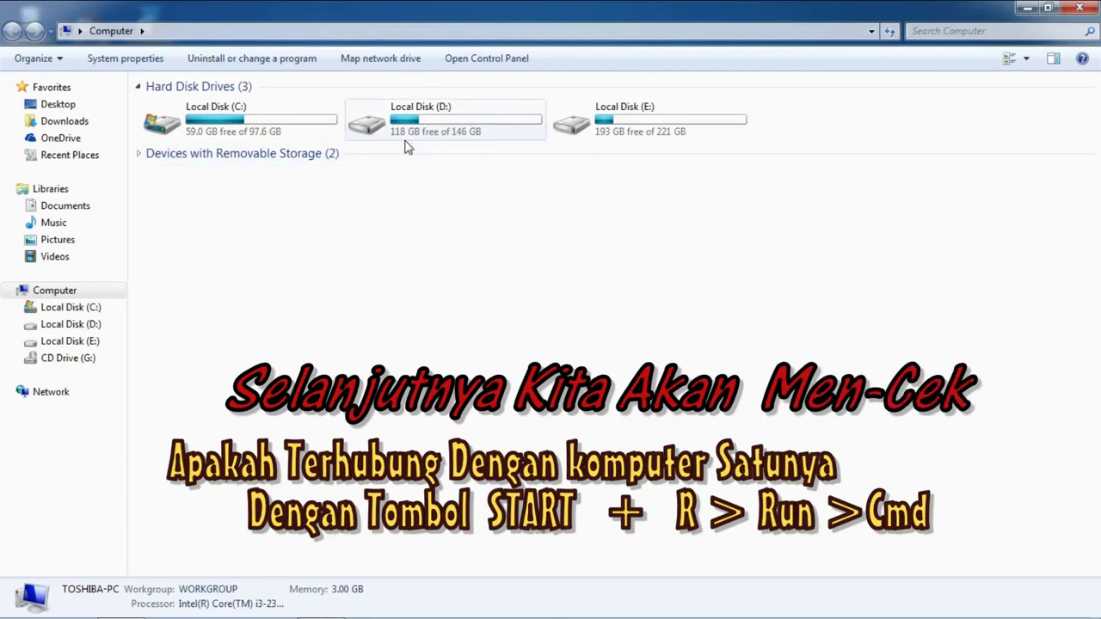
# Test the connection to the other computer with ping 192.168.1.3 in a Command Prompt, and close the prompt.
pyautogui.press('super+r')
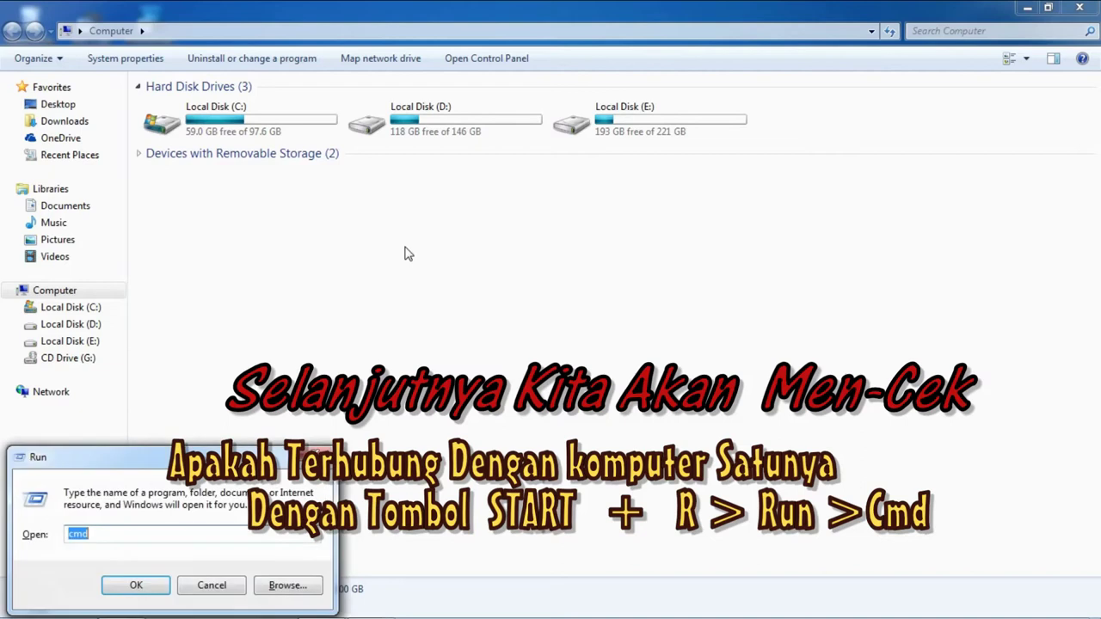
pyautogui.press('Return')
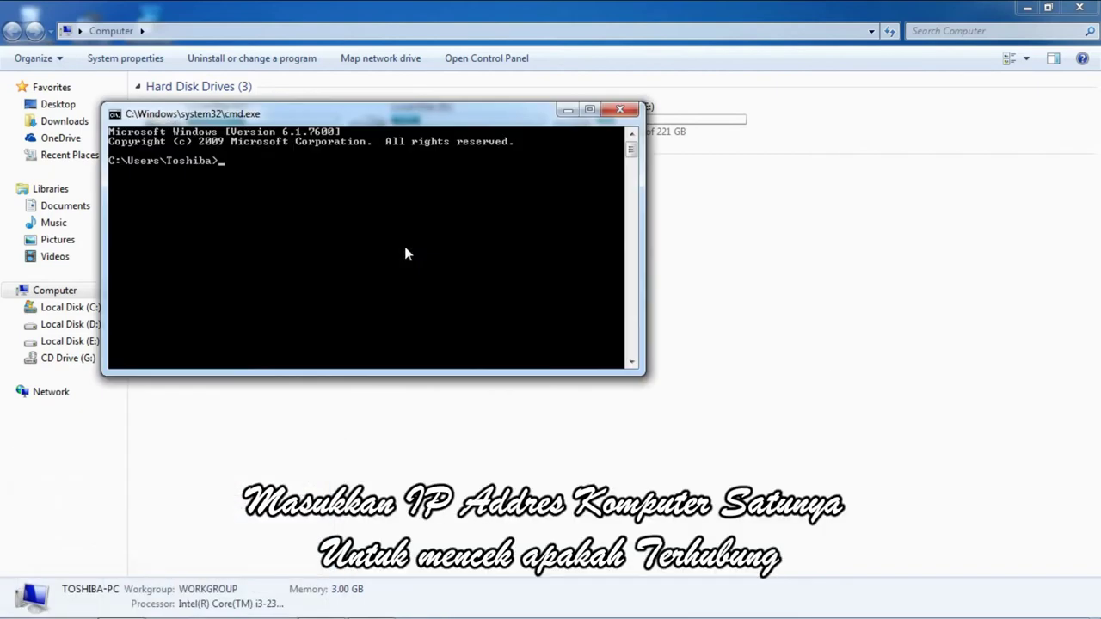
pyautogui.write('ping 192.168.1.3')
pyautogui.press('Return')
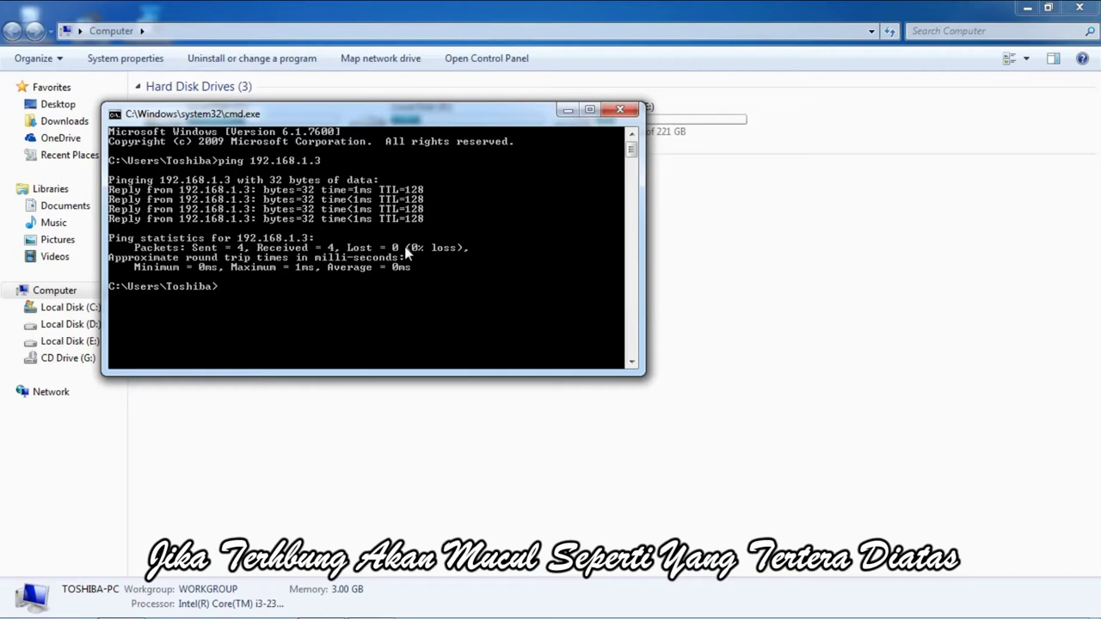
pyautogui.press('Return')
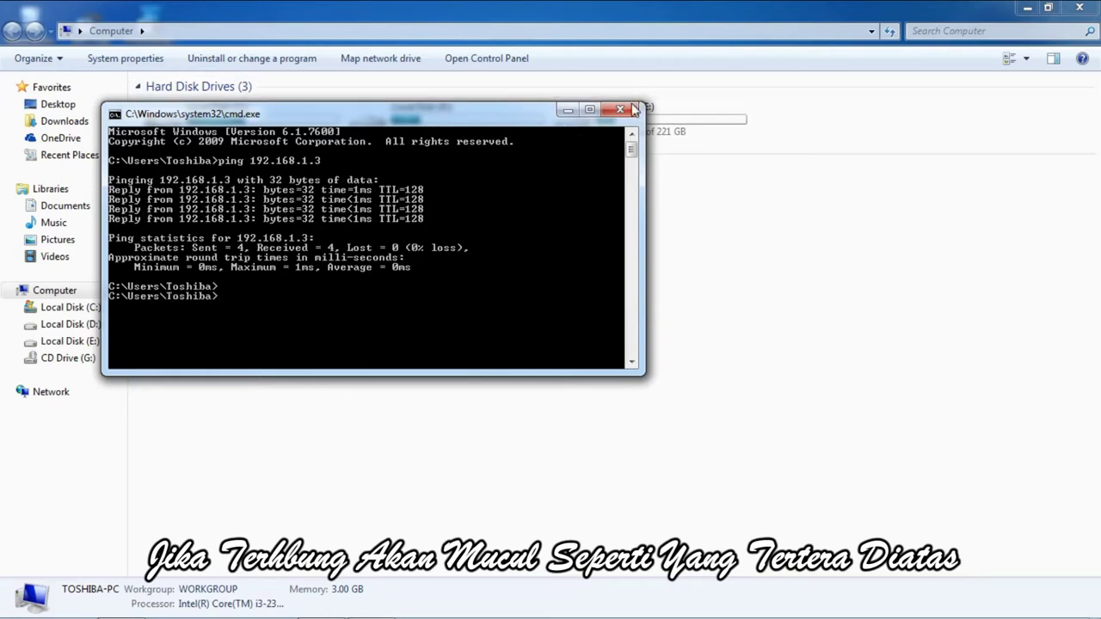
pyautogui.click(623, 110)
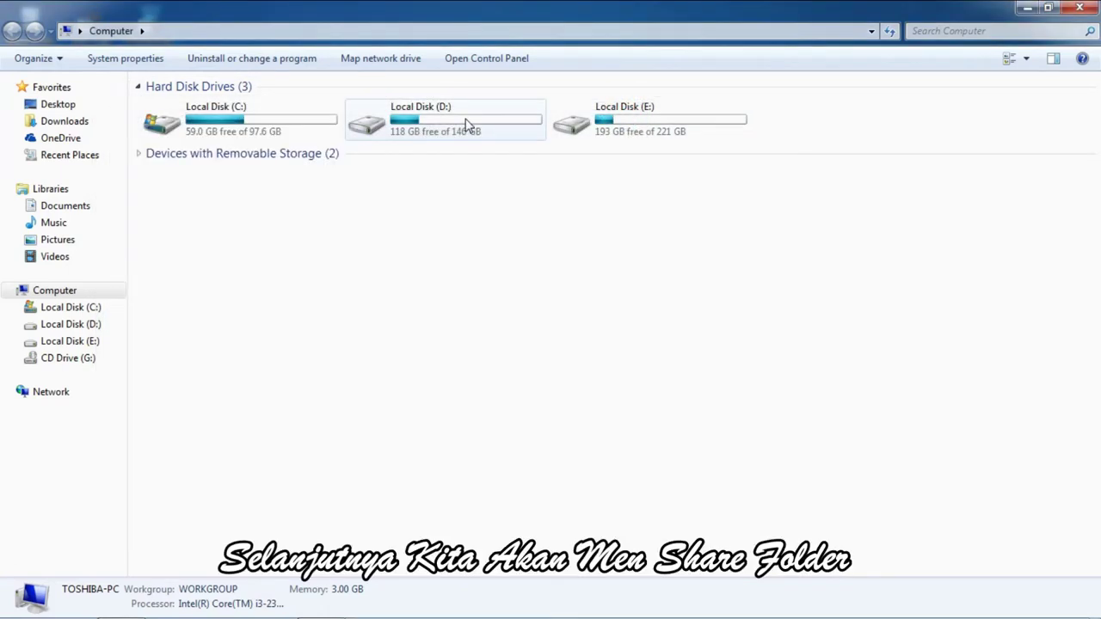
# Open the Best Musik folder on Local Disk (E:).
pyautogui.click(615, 121)
pyautogui.doubleClick(615, 120)
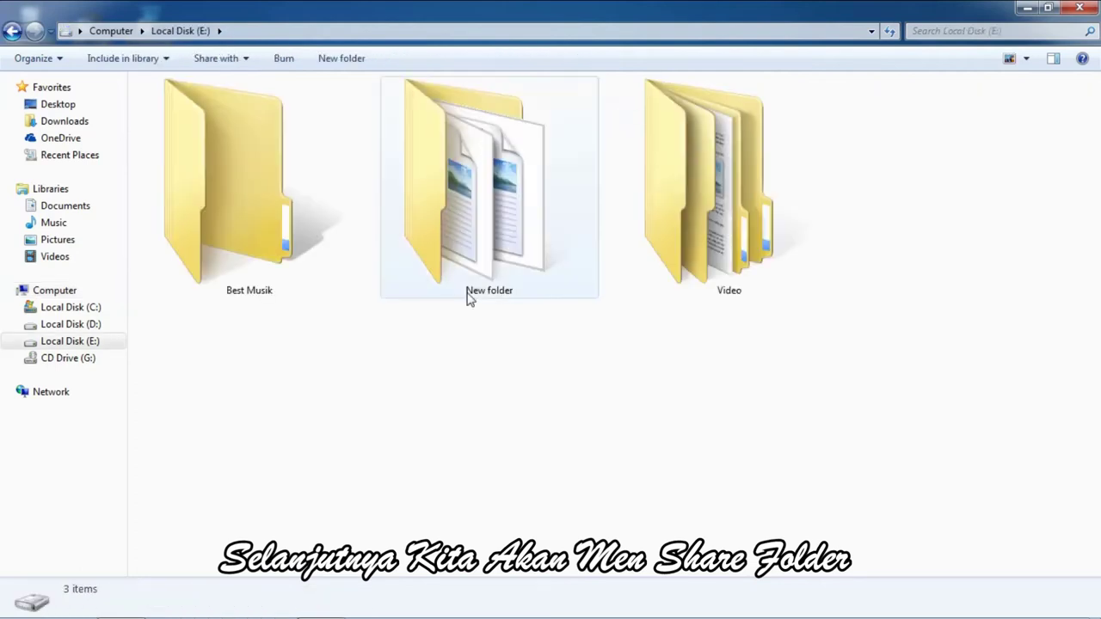
pyautogui.doubleClick(265, 258)
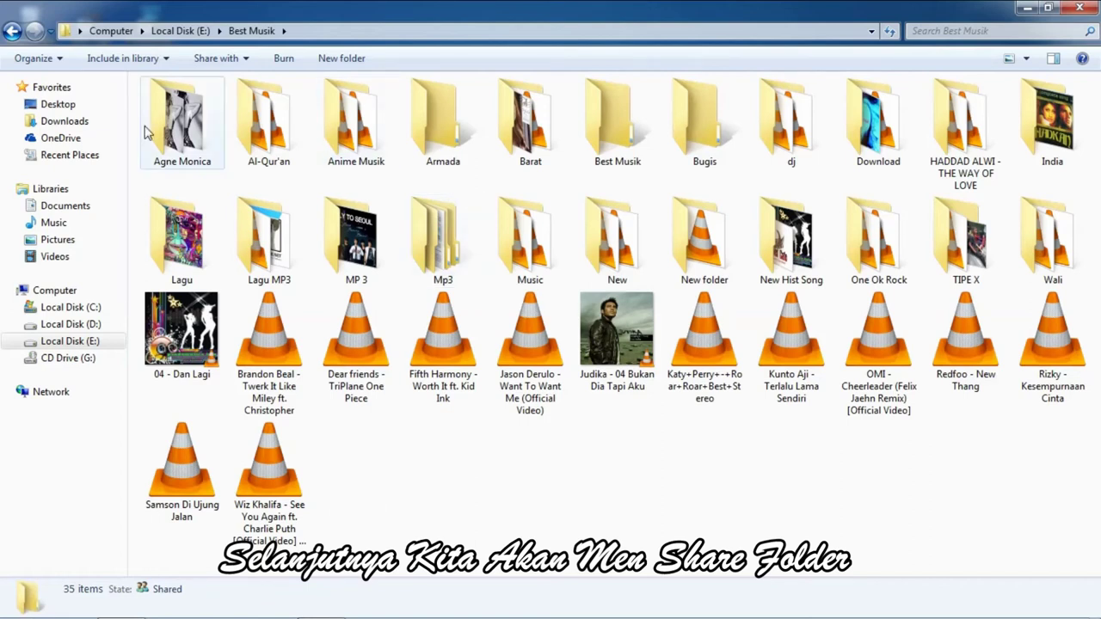
# Share the Lagu folder with Everyone as specific people, turning on network discovery and file sharing for all public networks.
pyautogui.click(200, 249)
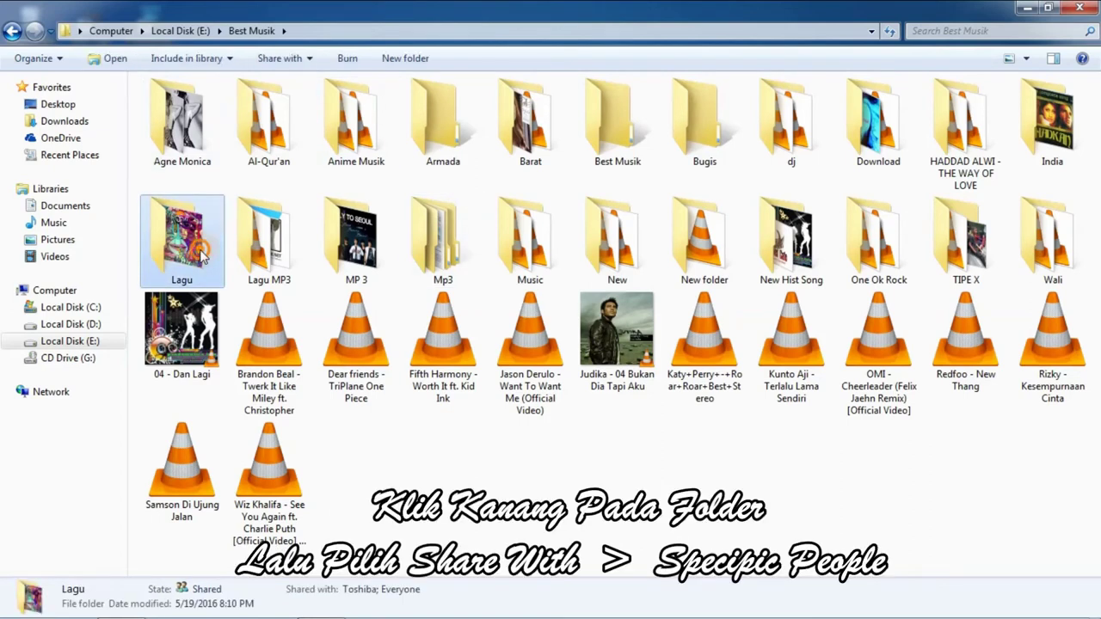
pyautogui.rightClick(202, 252)
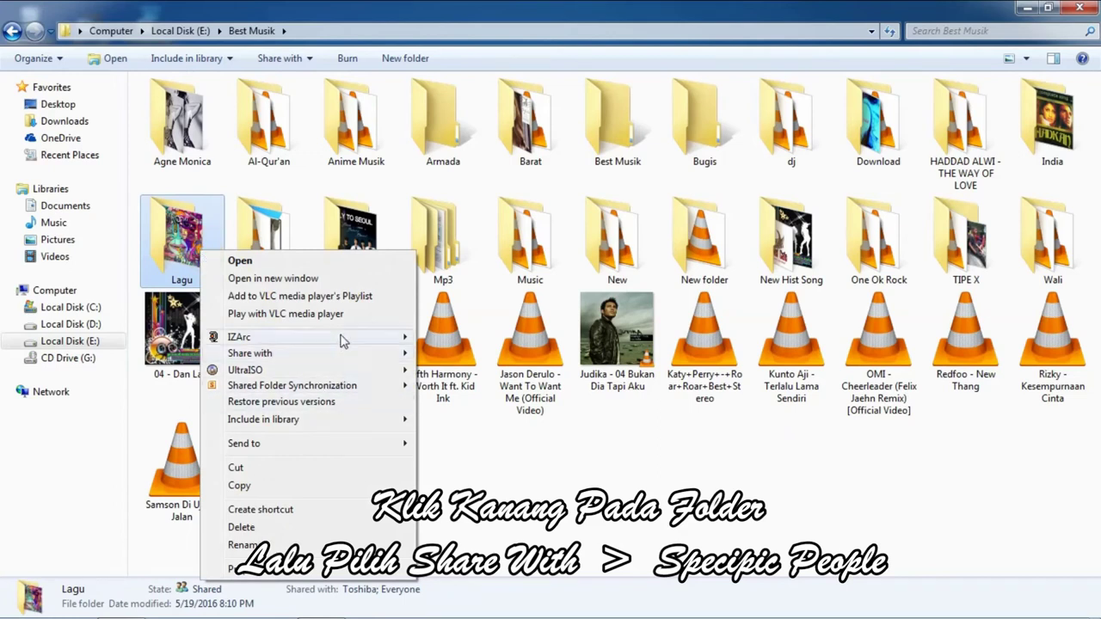
pyautogui.moveTo(368, 357)
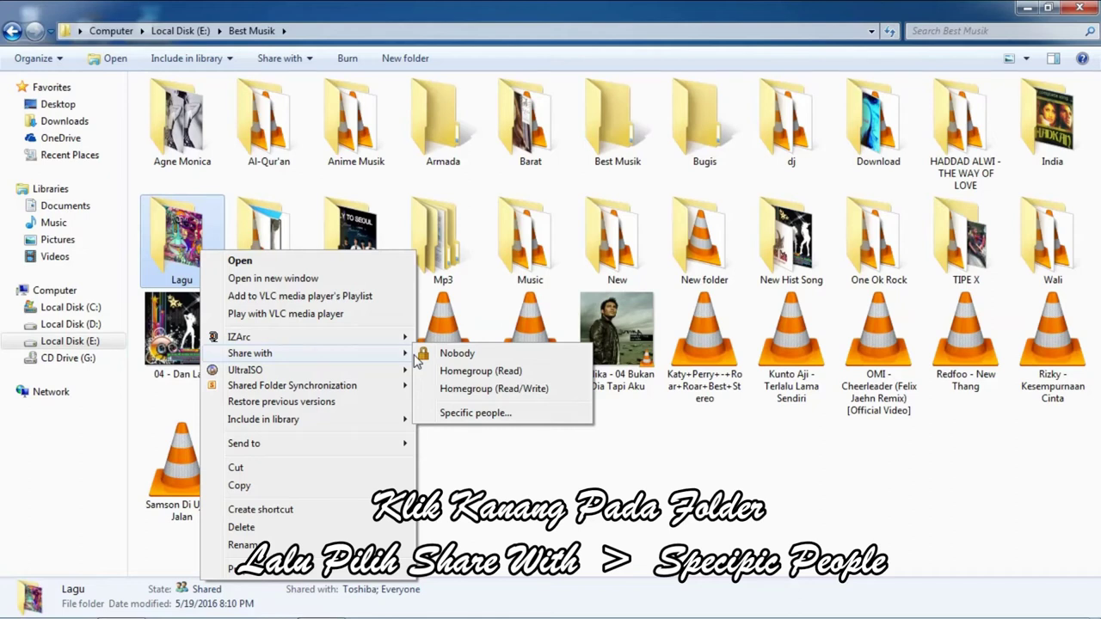
pyautogui.click(475, 413)
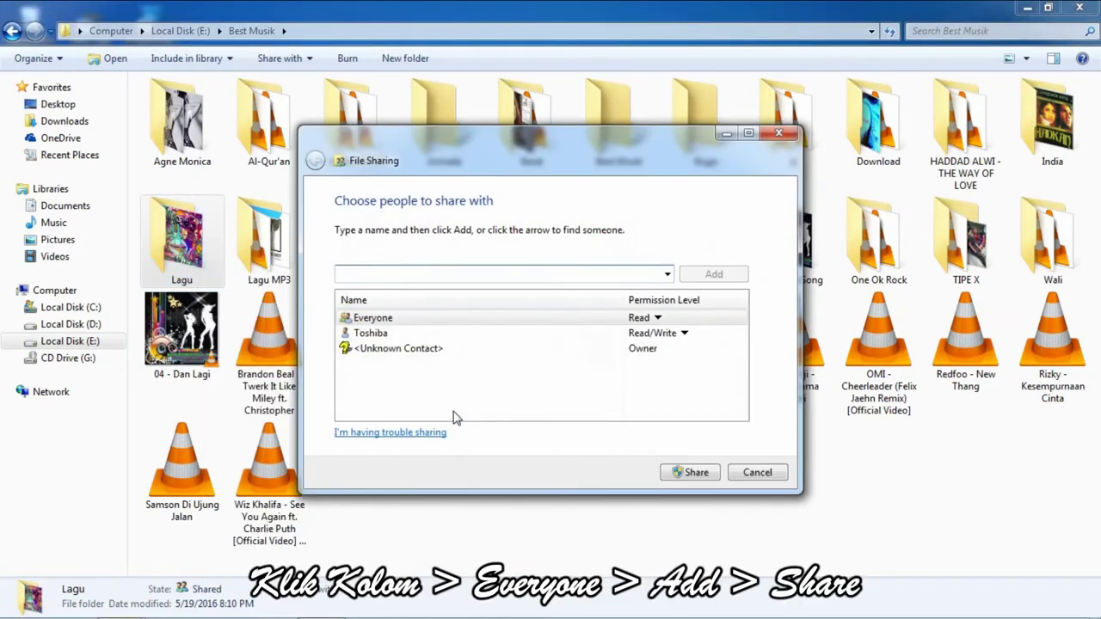
pyautogui.click(668, 275)
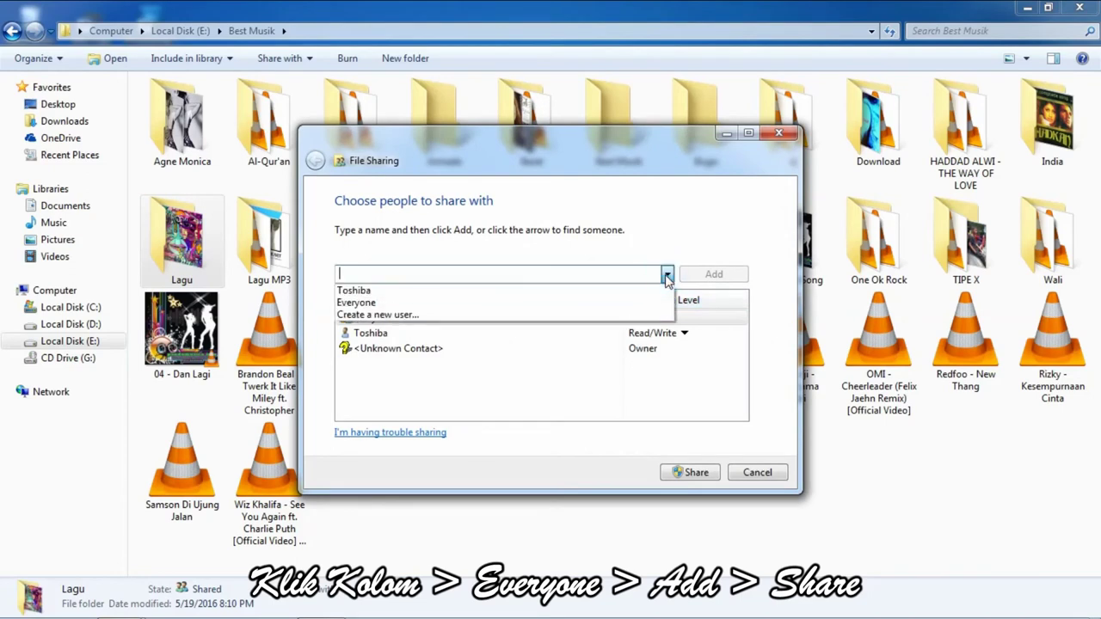
pyautogui.click(577, 308)
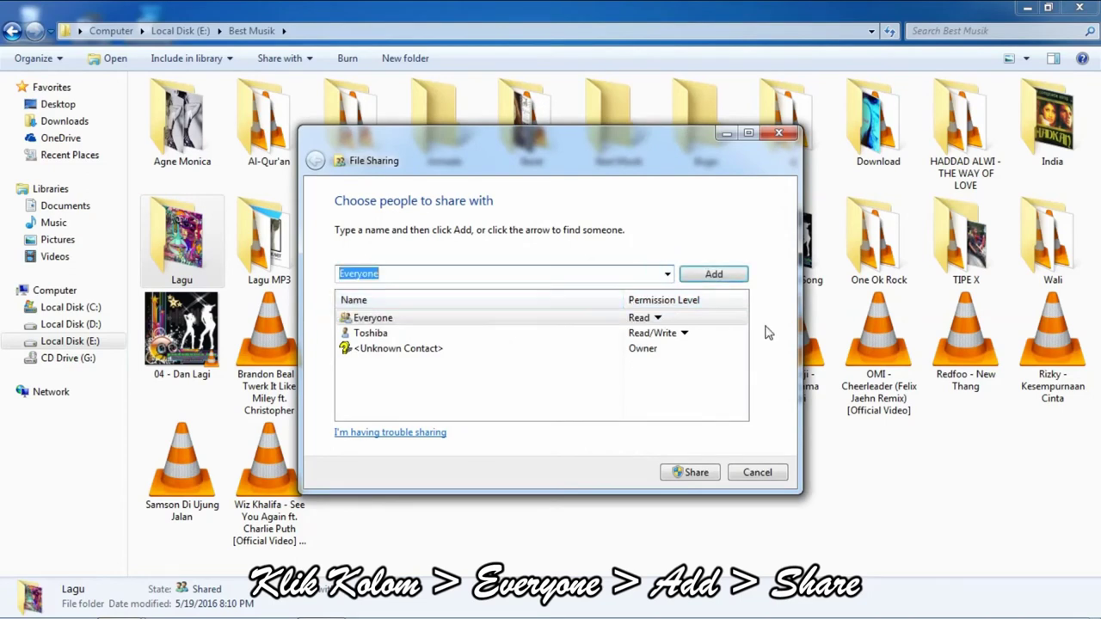
pyautogui.click(712, 275)
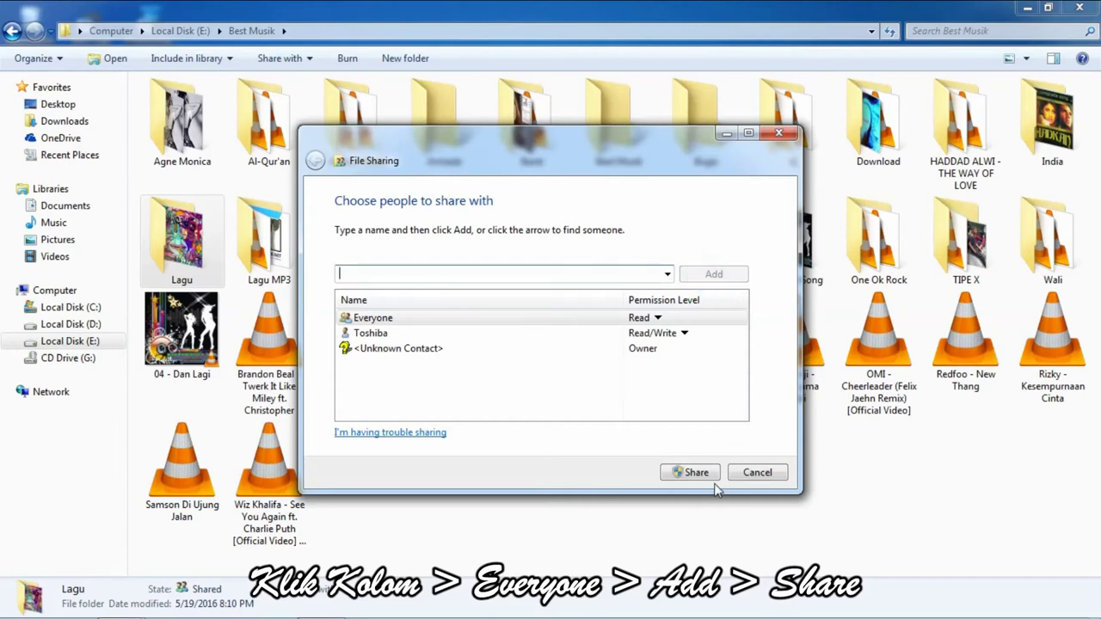
pyautogui.click(692, 478)
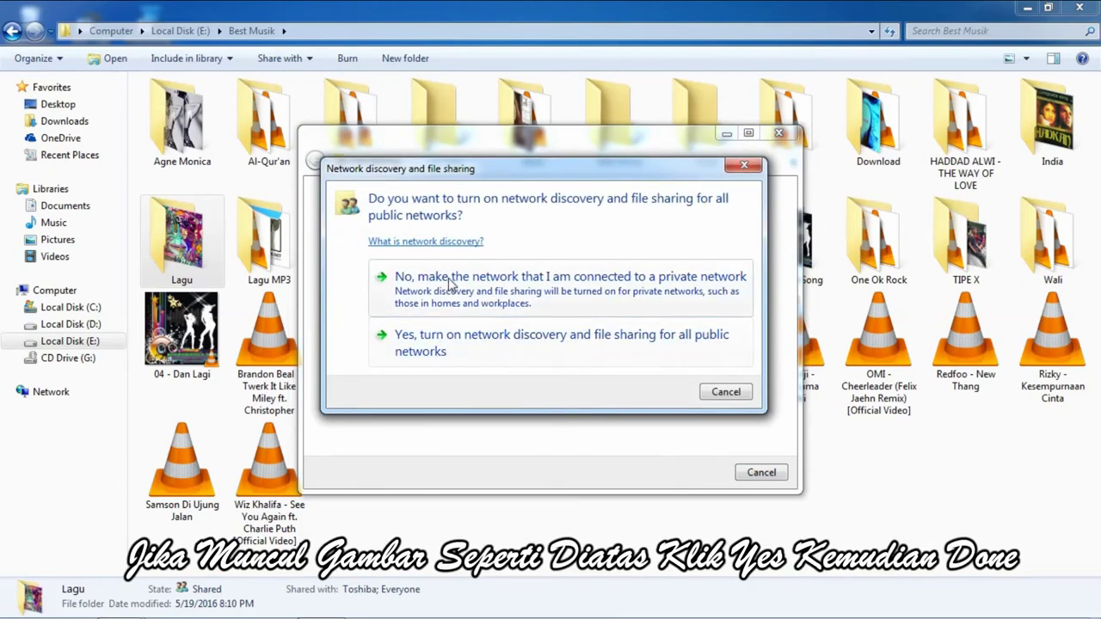
pyautogui.click(462, 351)
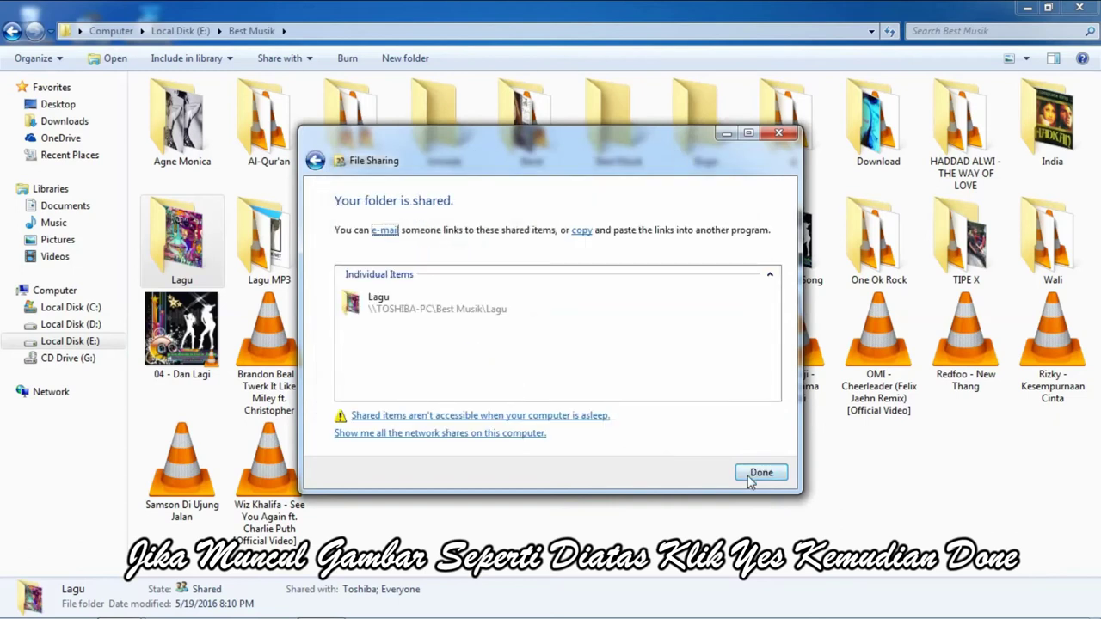
pyautogui.click(760, 473)
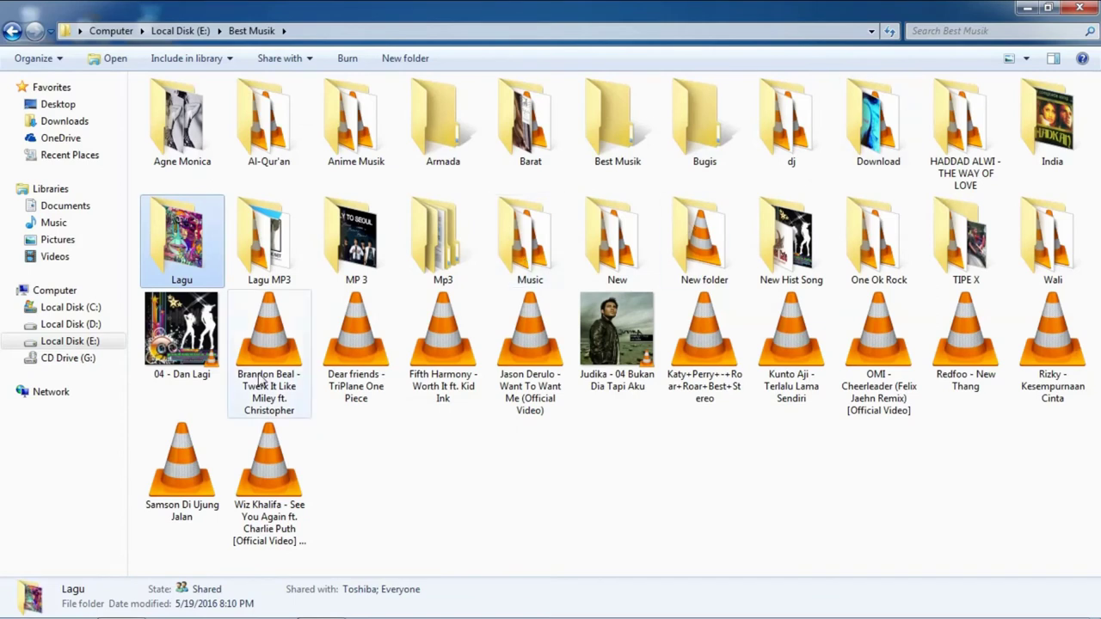
# Browse the network to USER-PC and view the Public folder inside its Users share.
pyautogui.click(49, 393)
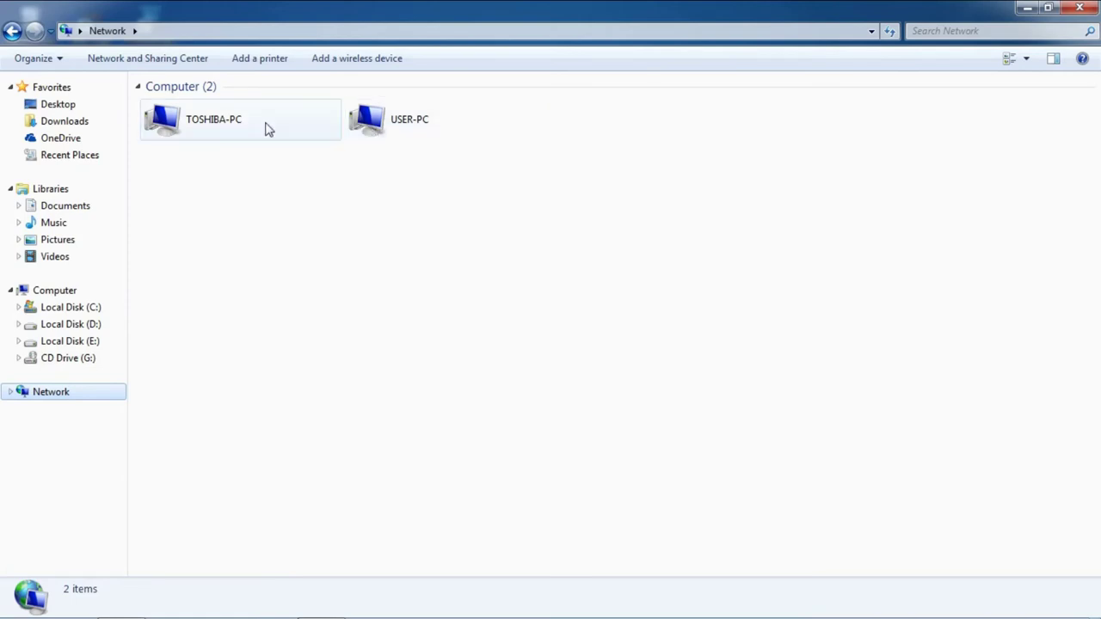
pyautogui.doubleClick(367, 123)
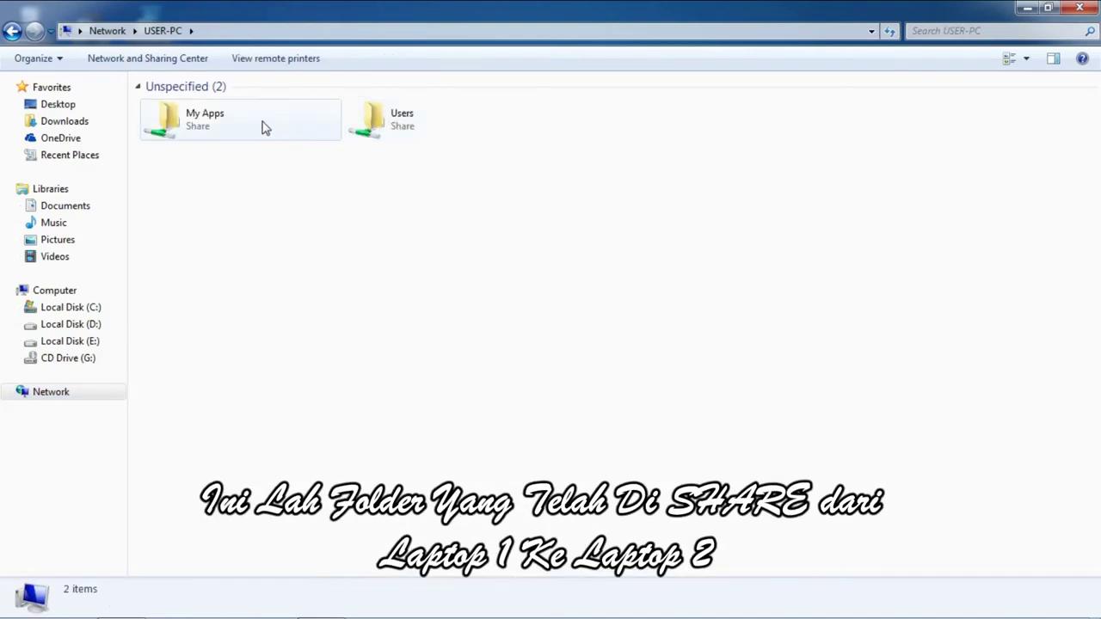
pyautogui.doubleClick(362, 126)
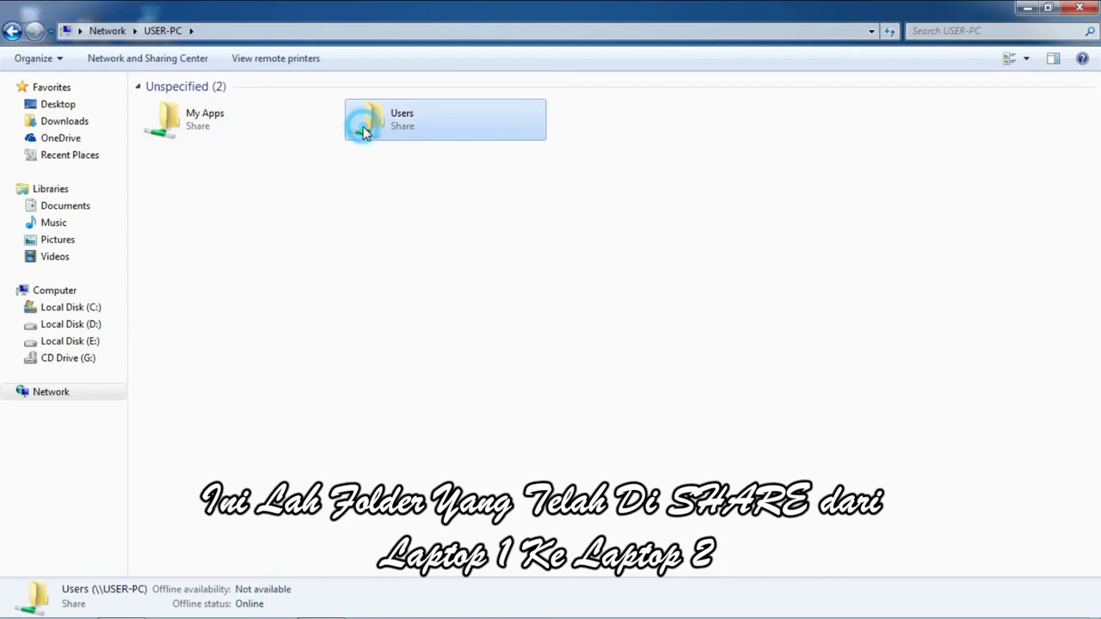
pyautogui.doubleClick(278, 105)
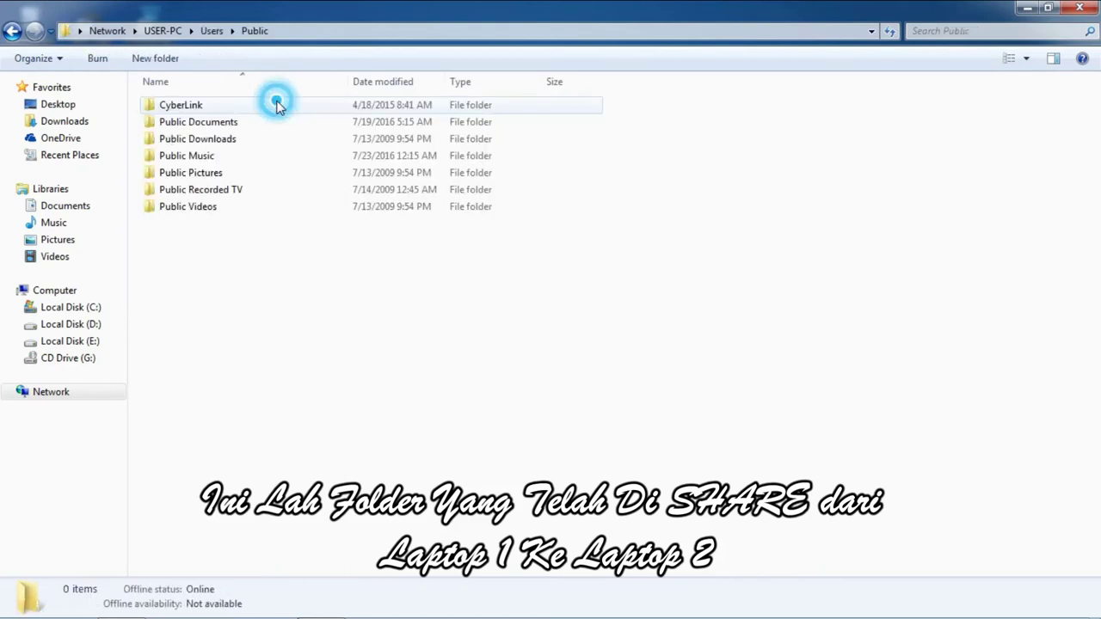
pyautogui.click(222, 292)
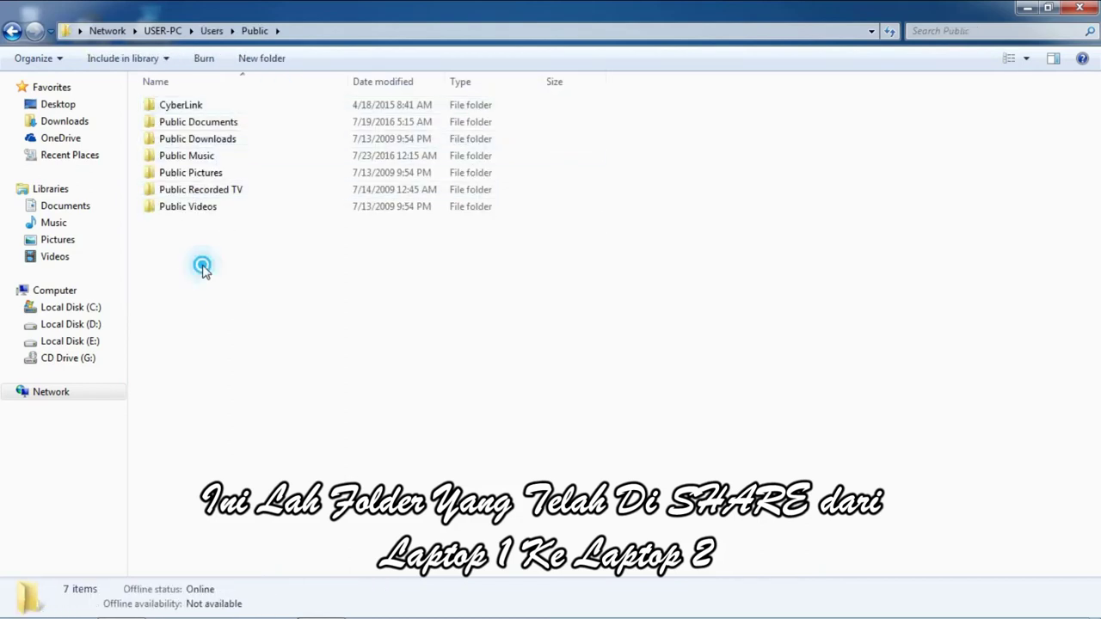
# Go back to USER-PC's list of shares and view the contents of My Apps.
pyautogui.click(12, 31)
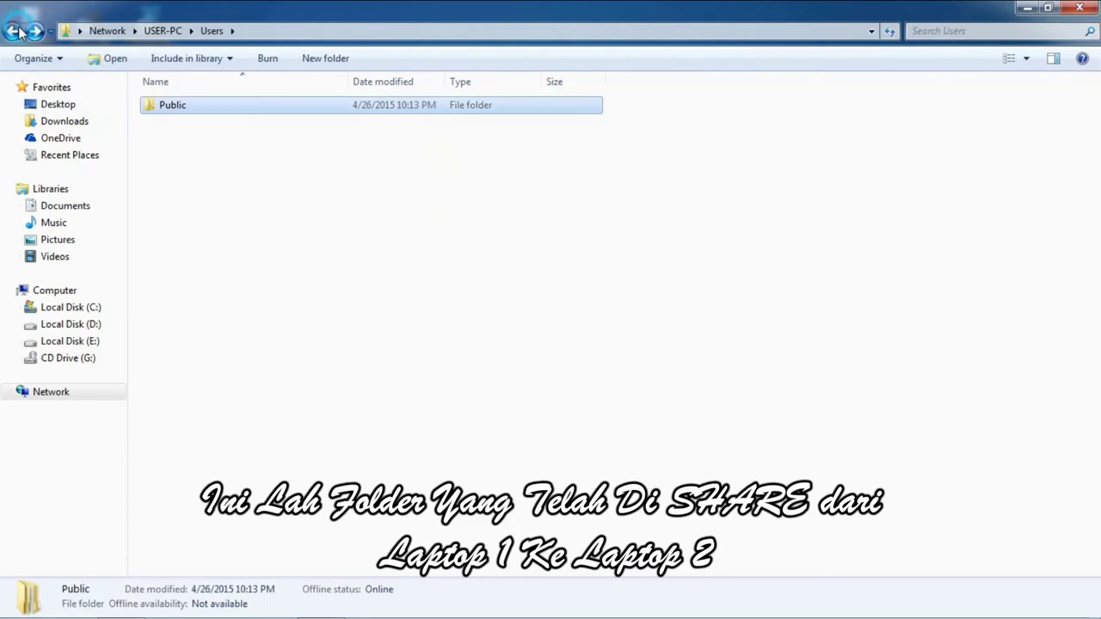
pyautogui.click(13, 31)
pyautogui.click(257, 199)
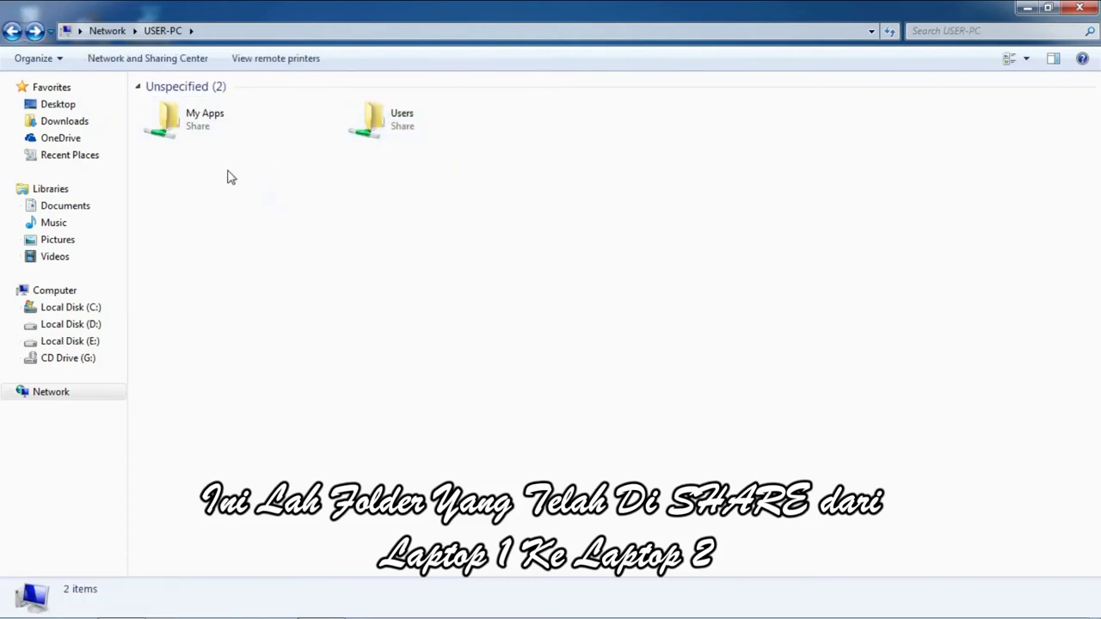
pyautogui.doubleClick(192, 114)
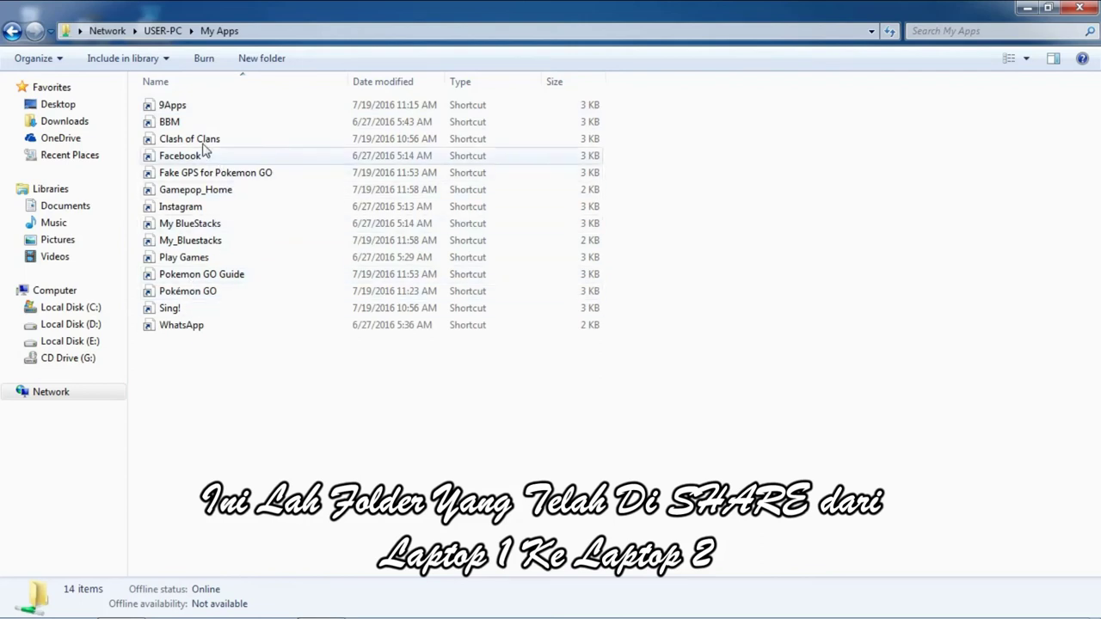
# Return to the network computer list and reopen USER-PC to view its shared folders.
pyautogui.click(12, 31)
pyautogui.click(12, 32)
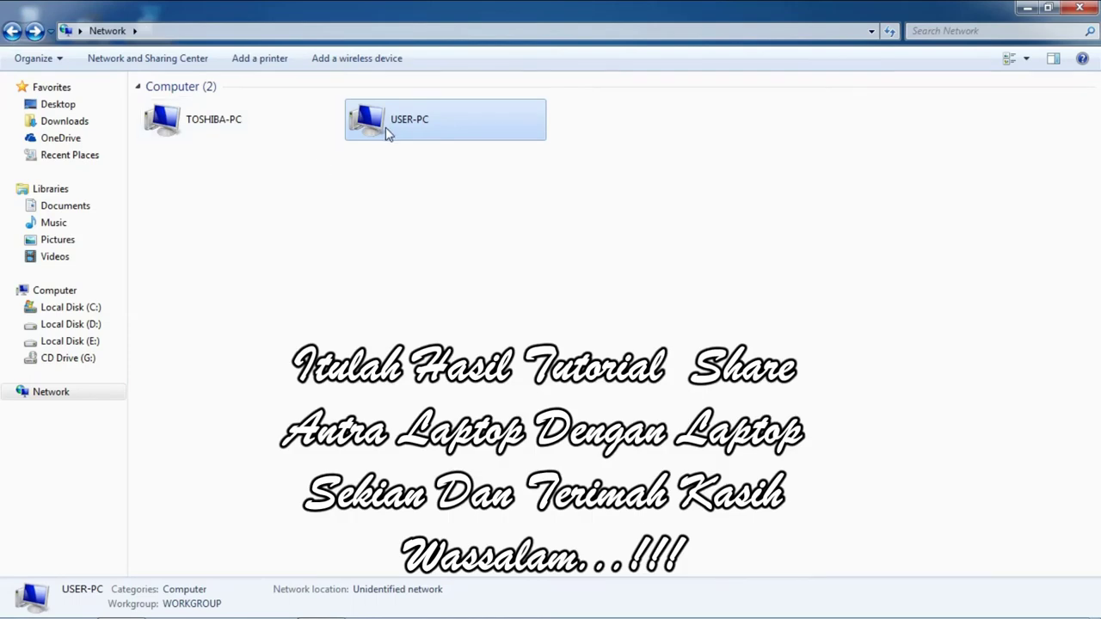
pyautogui.doubleClick(413, 127)
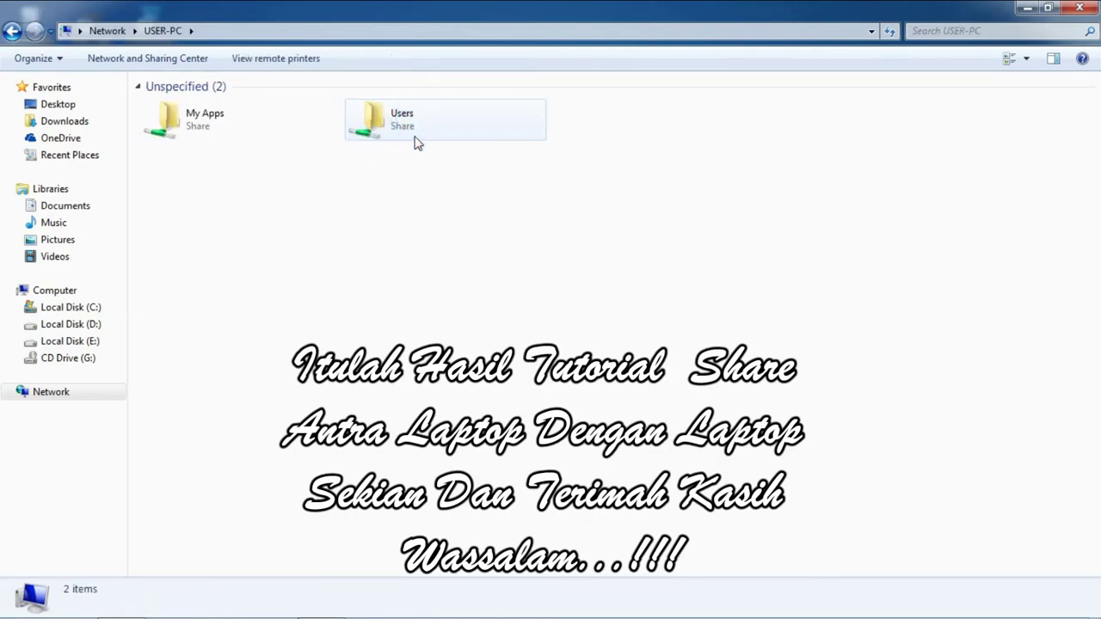